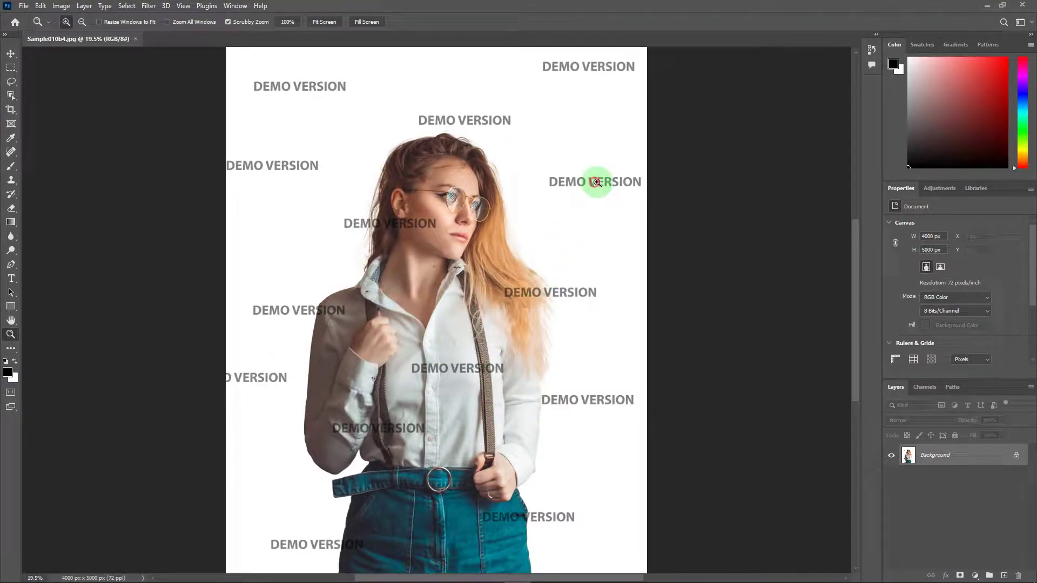
Step: Marquee-select the DEMO VERSION watermark beside the face, about 933 × 160 px, and copy it to a new layer
{"action": "left_click_drag", "start_coordinate": [596, 183], "coordinate": [616, 251]}
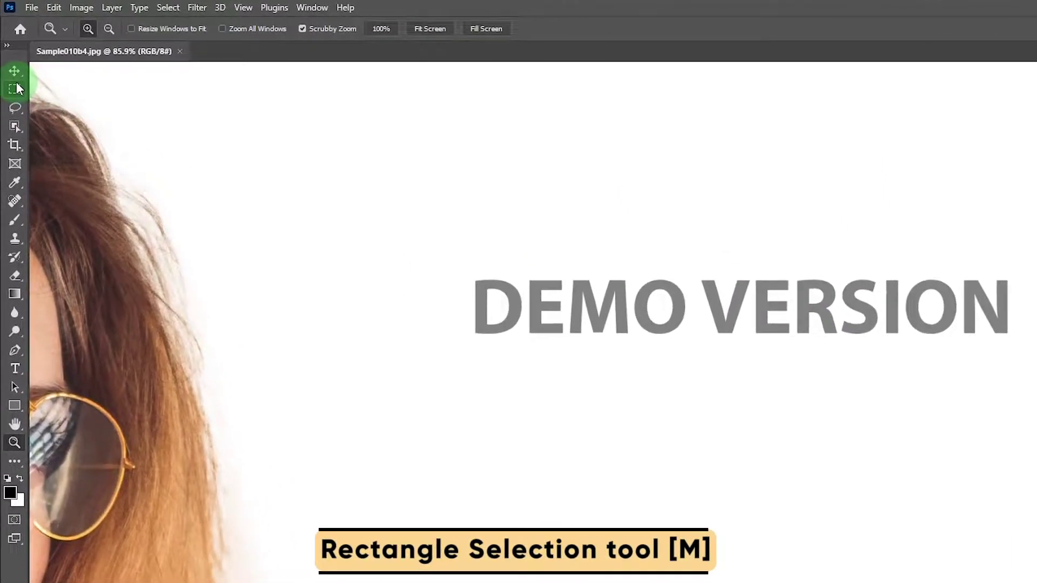
{"action": "left_click", "coordinate": [17, 85]}
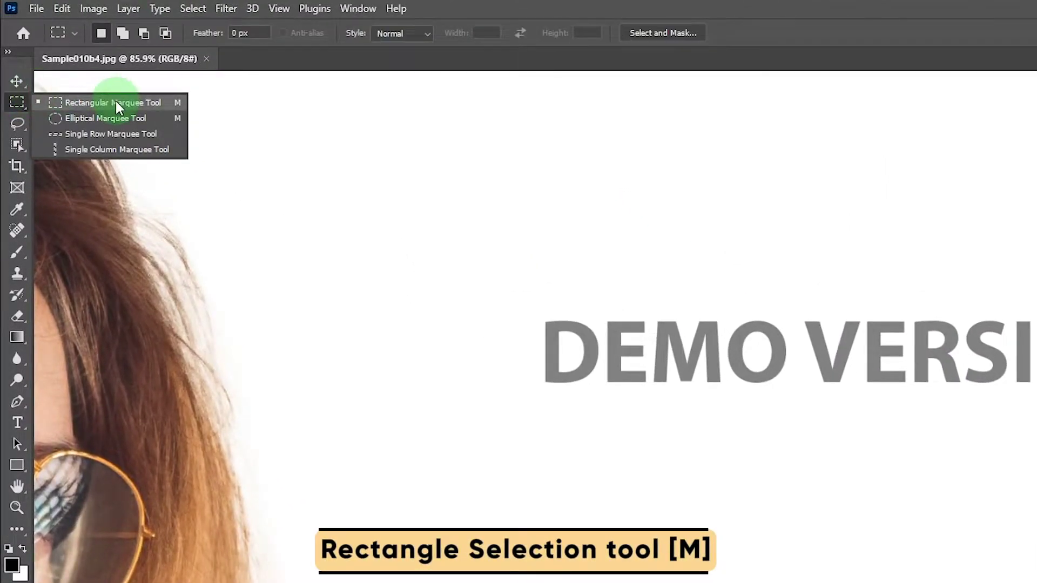
{"action": "left_click", "coordinate": [115, 103]}
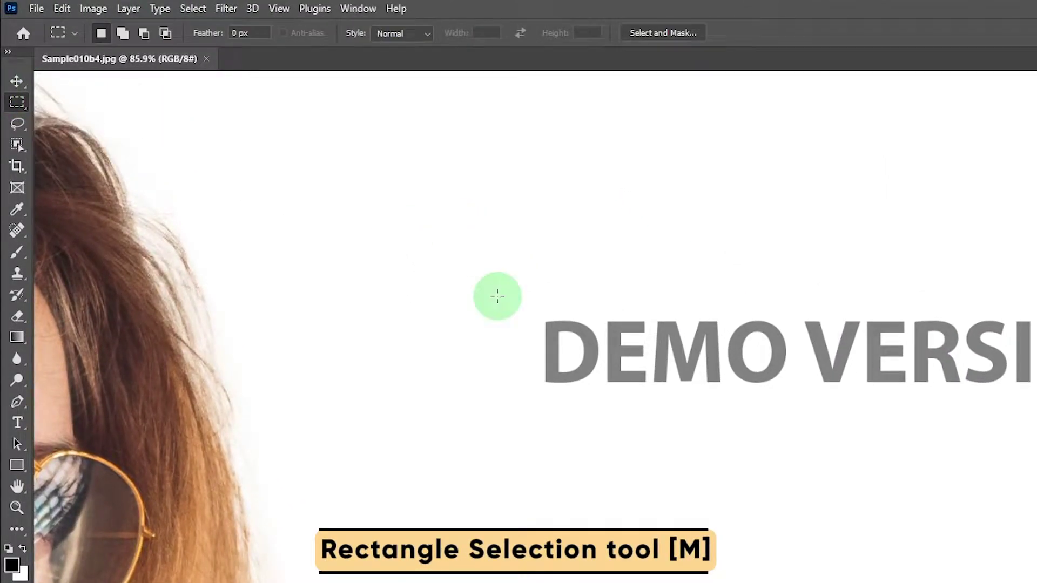
{"action": "left_click_drag", "start_coordinate": [510, 295], "coordinate": [1036, 404]}
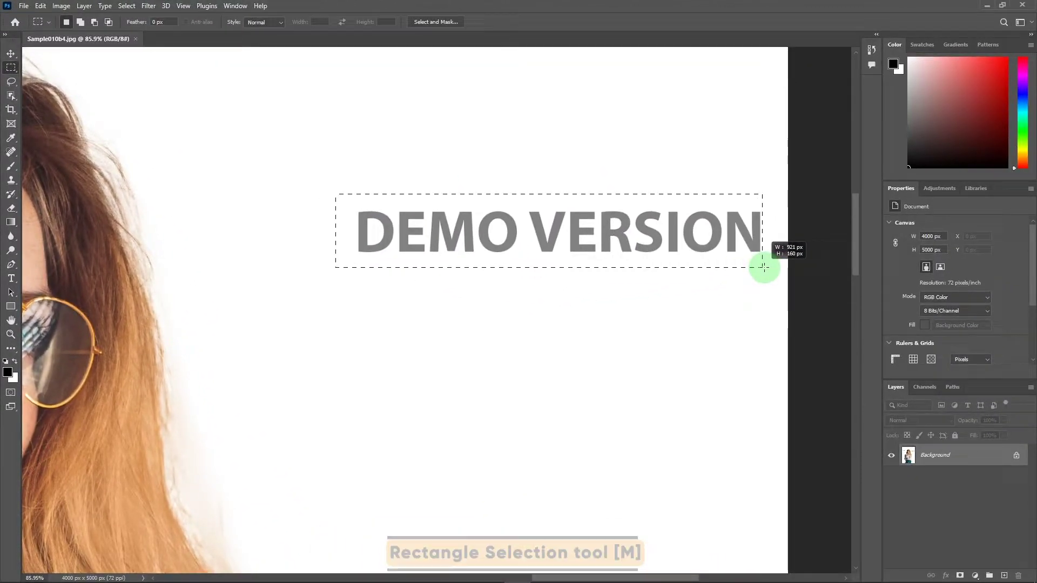
{"action": "left_click_drag", "start_coordinate": [768, 267], "coordinate": [767, 267]}
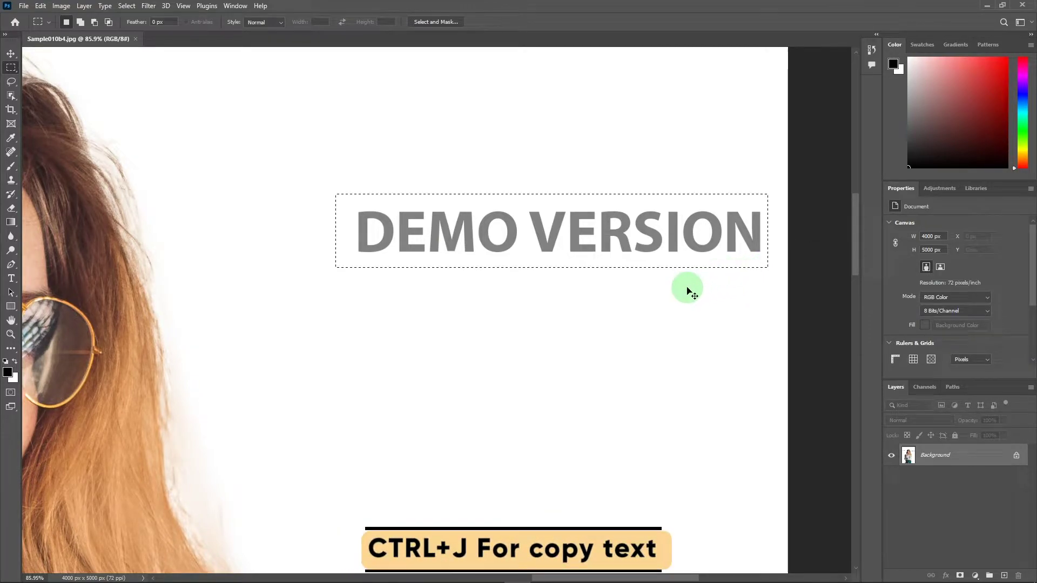
{"action": "key", "text": "ctrl+j"}
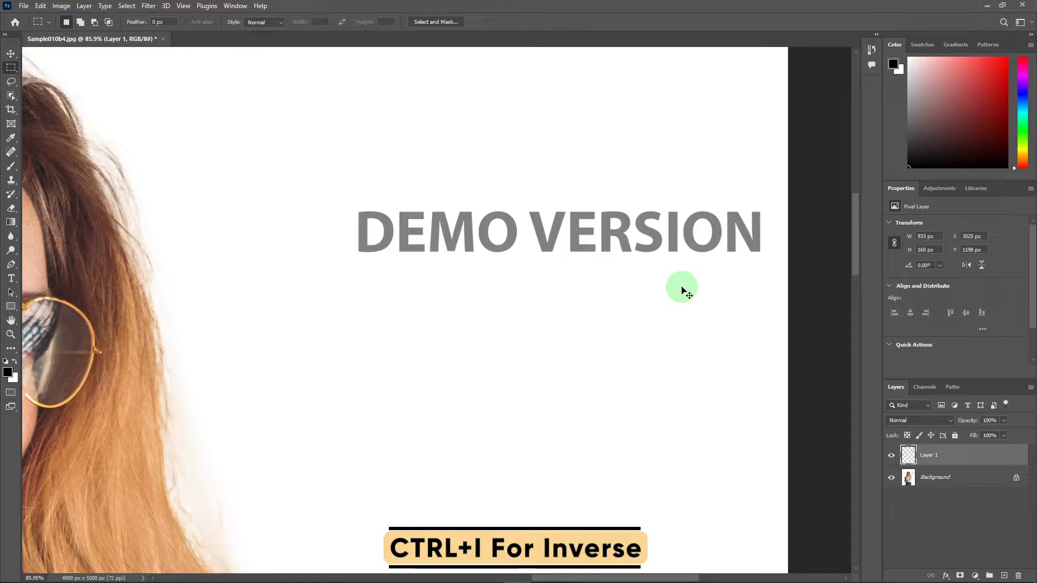
Step: Invert the copied watermark layer's colours and set its blend mode to Color Dodge
{"action": "key", "text": "ctrl+i"}
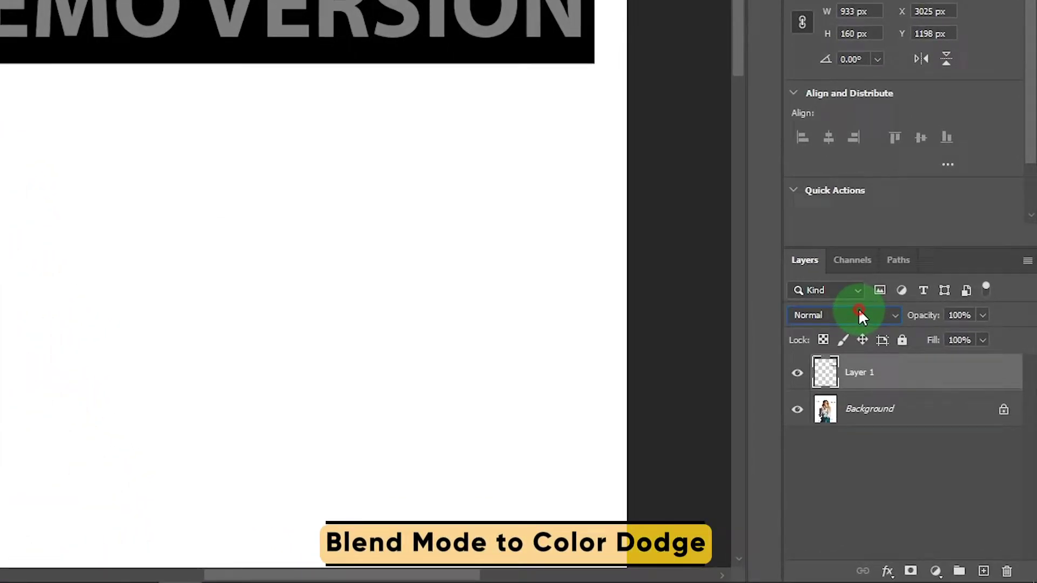
{"action": "left_click", "coordinate": [943, 421]}
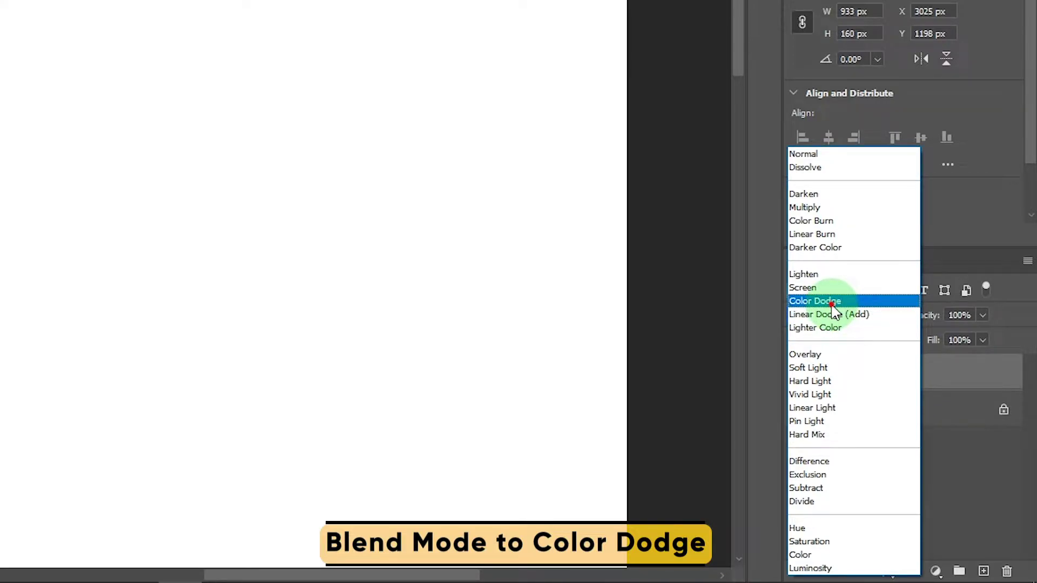
{"action": "left_click", "coordinate": [832, 301]}
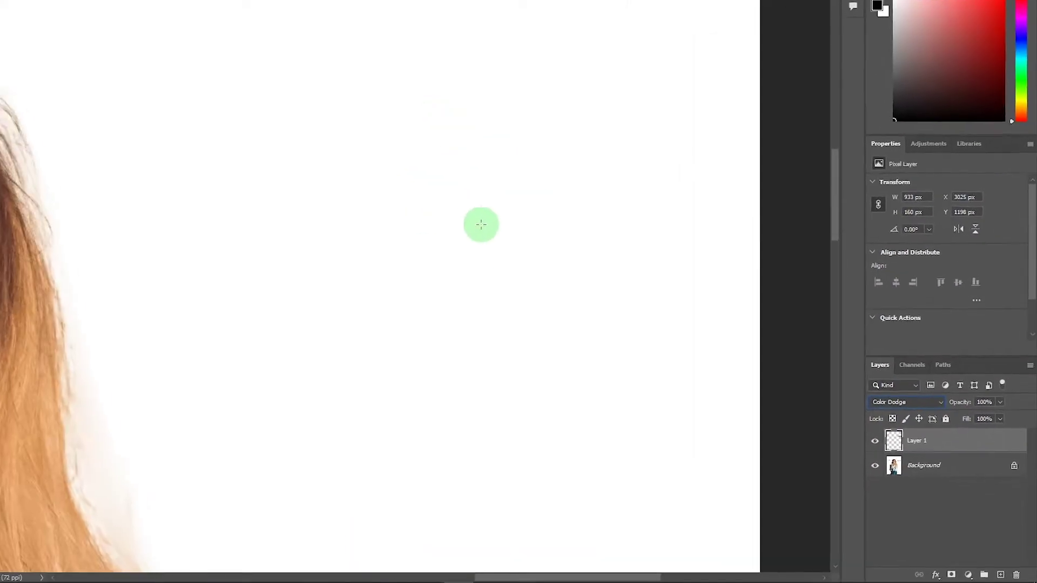
Step: Duplicate the Color Dodge watermark layer and align the copy over the watermark across the hair and neck below the ear
{"action": "key", "text": "z"}
{"action": "left_click_drag", "start_coordinate": [491, 318], "coordinate": [449, 333]}
{"action": "left_click_drag", "start_coordinate": [516, 296], "coordinate": [247, 395]}
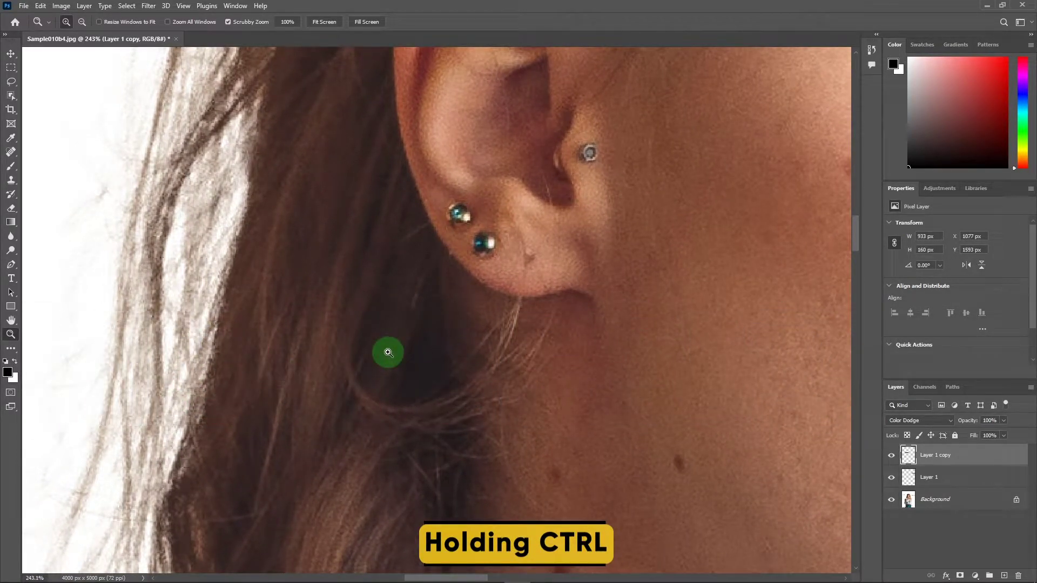
{"action": "left_click_drag", "start_coordinate": [387, 351], "coordinate": [418, 366]}
Step: Place another copy of the inverted text over the watermark at the photo's left edge beside the head, and fine-align it
{"action": "left_click_drag", "start_coordinate": [462, 442], "coordinate": [79, 246]}
{"action": "left_click_drag", "start_coordinate": [98, 278], "coordinate": [367, 417]}
{"action": "left_click_drag", "start_coordinate": [325, 383], "coordinate": [324, 386]}
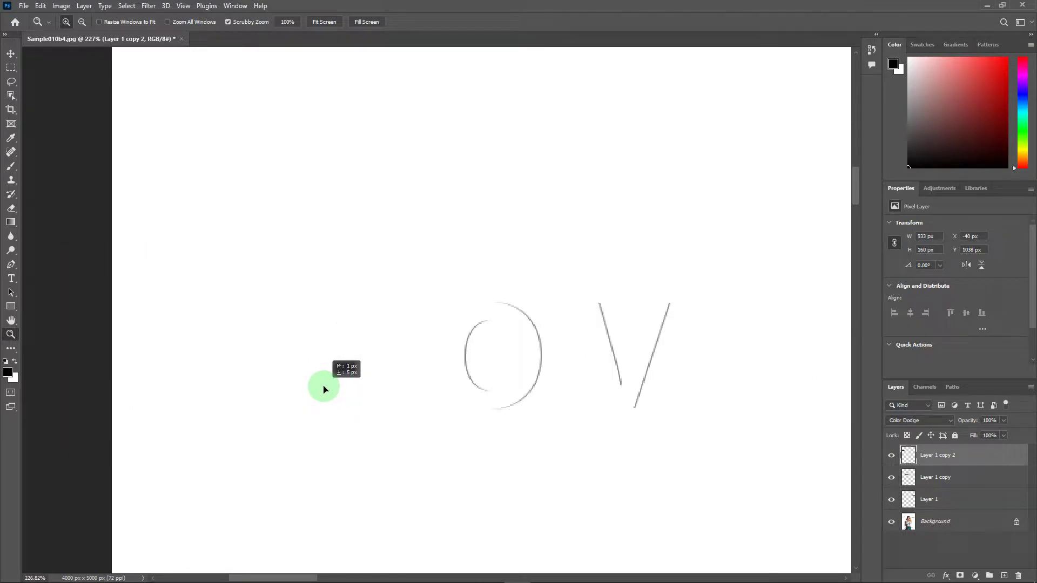
{"action": "mouse_move", "coordinate": [497, 412]}
{"action": "left_mouse_down"}
{"action": "mouse_move", "coordinate": [443, 417]}
{"action": "mouse_move", "coordinate": [501, 420]}
{"action": "left_mouse_up"}
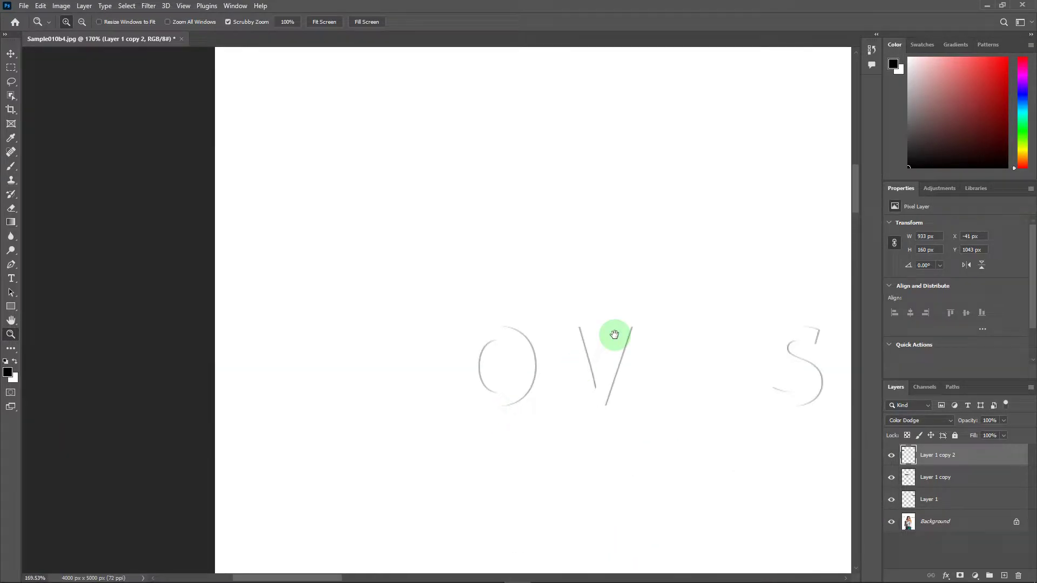
Step: Duplicate the inverted text over the watermarks above the head and on the blonde hair, nudging each copy into line
{"action": "left_click_drag", "start_coordinate": [634, 260], "coordinate": [474, 425]}
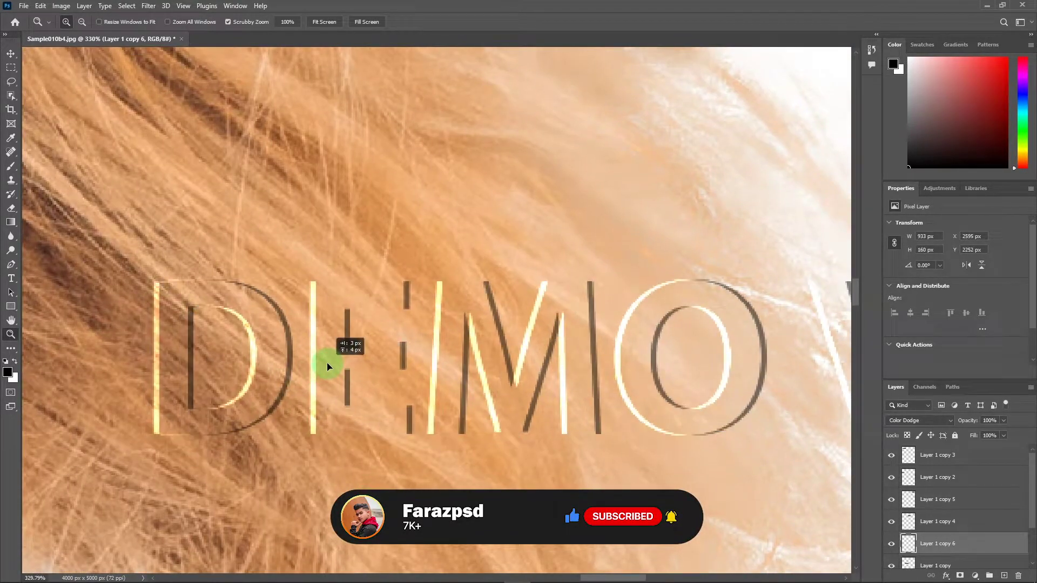
{"action": "left_click_drag", "start_coordinate": [327, 367], "coordinate": [333, 366]}
{"action": "scroll", "coordinate": [387, 363], "scroll_direction": "down", "scroll_amount": 8}
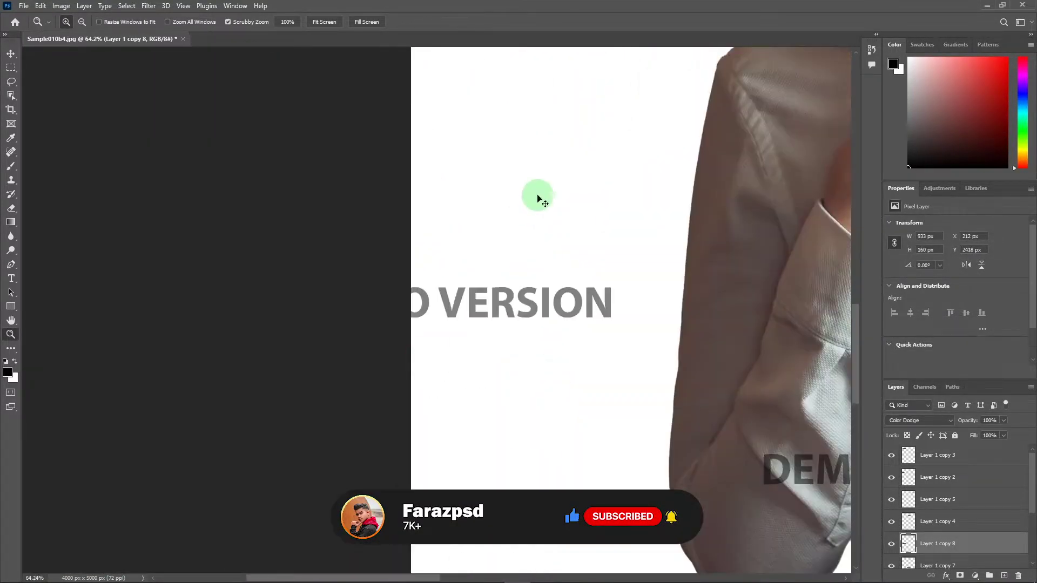
Step: Cover the remaining watermarks at the lower left edge, on the shirt and jeans, and beside the sleeve with aligned copies
{"action": "left_click_drag", "start_coordinate": [537, 197], "coordinate": [429, 299]}
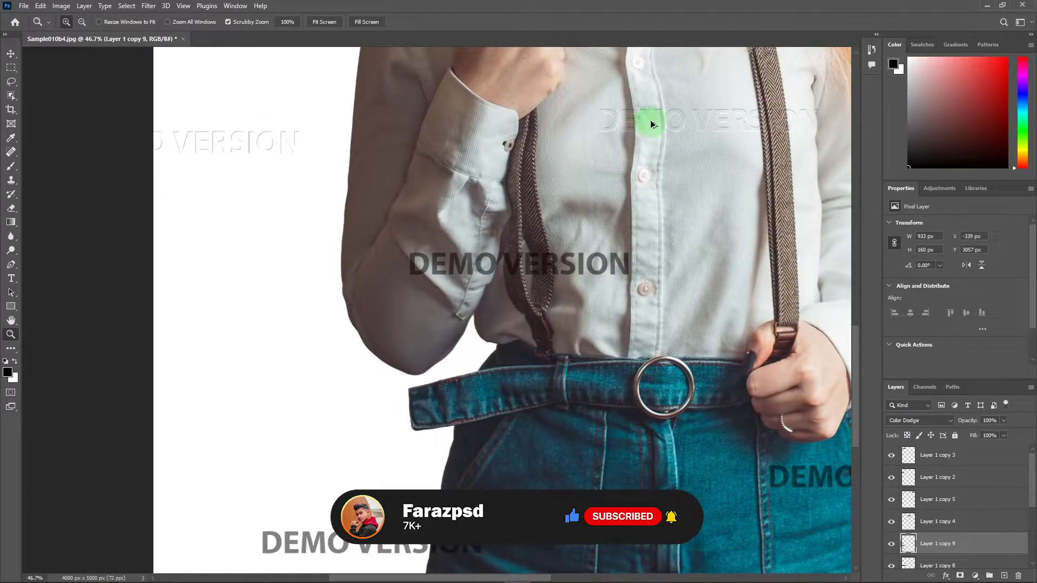
{"action": "left_click_drag", "start_coordinate": [652, 121], "coordinate": [460, 264]}
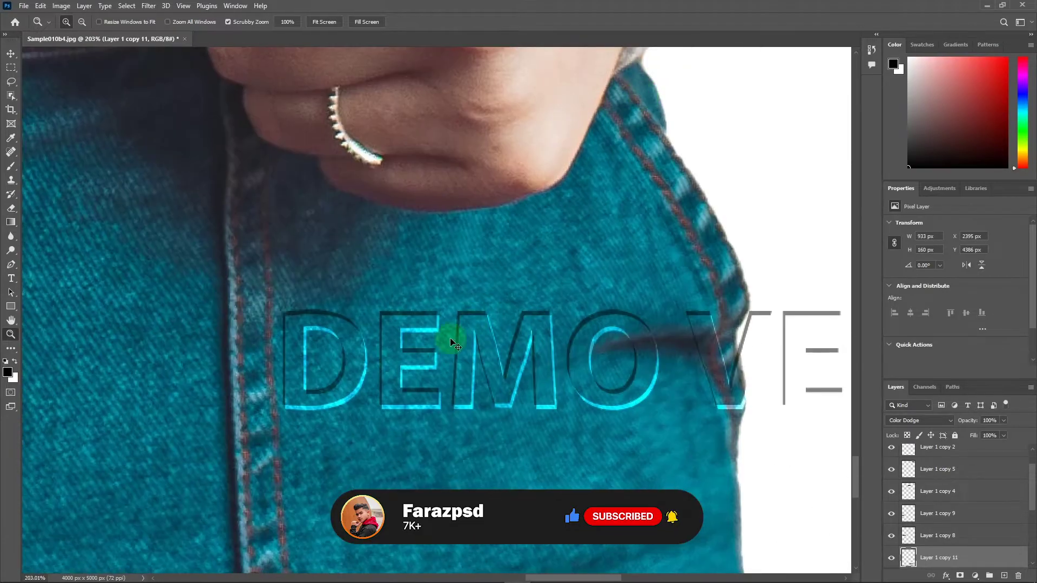
{"action": "key", "text": "ctrl+t"}
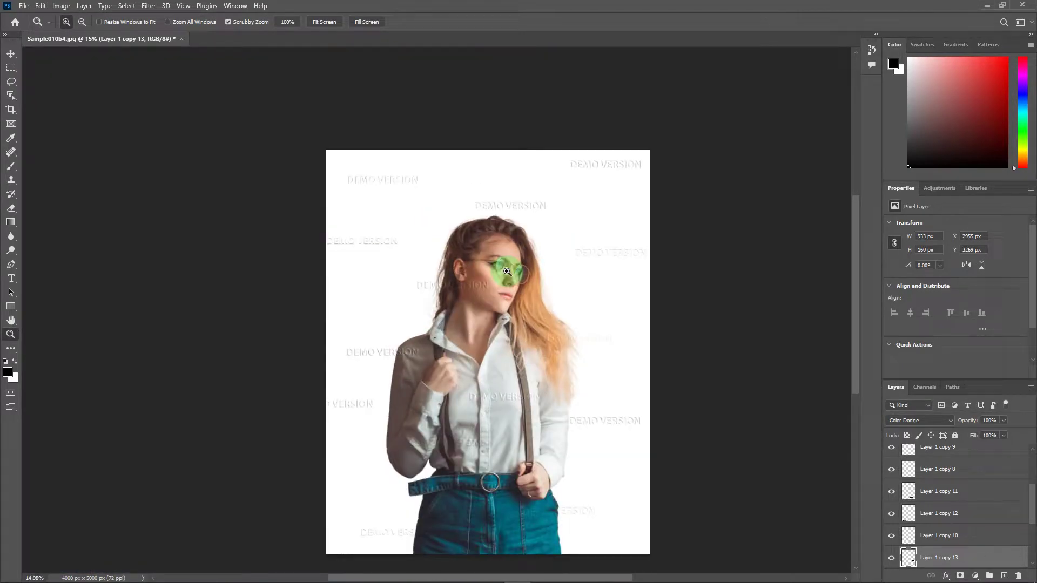
{"action": "right_click", "coordinate": [507, 272]}
{"action": "left_click", "coordinate": [518, 270]}
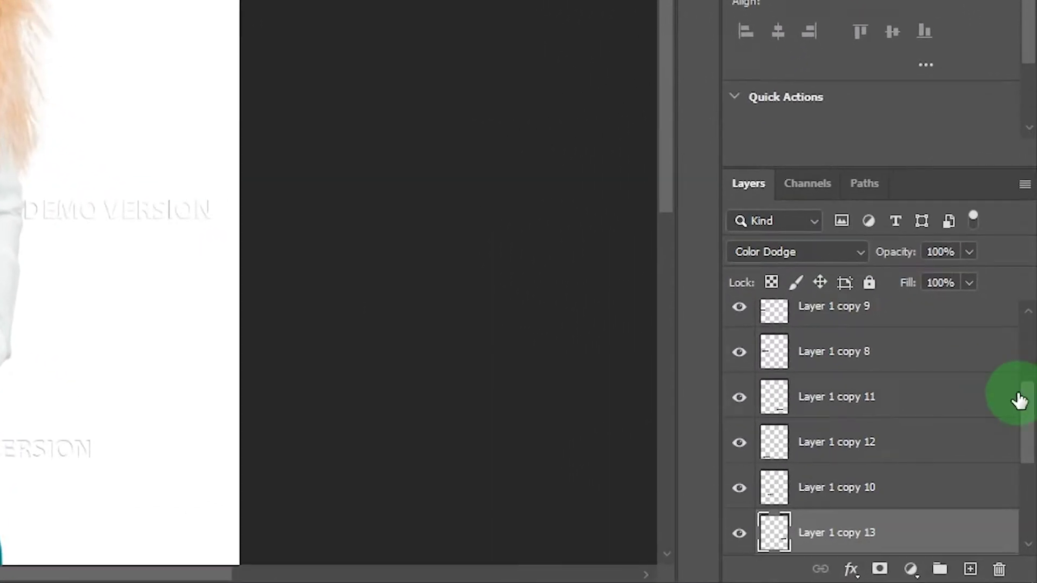
Step: Group all the inverted watermark layers, from Layer 1 copy 3 down to Layer 1
{"action": "left_click_drag", "start_coordinate": [1020, 401], "coordinate": [983, 332]}
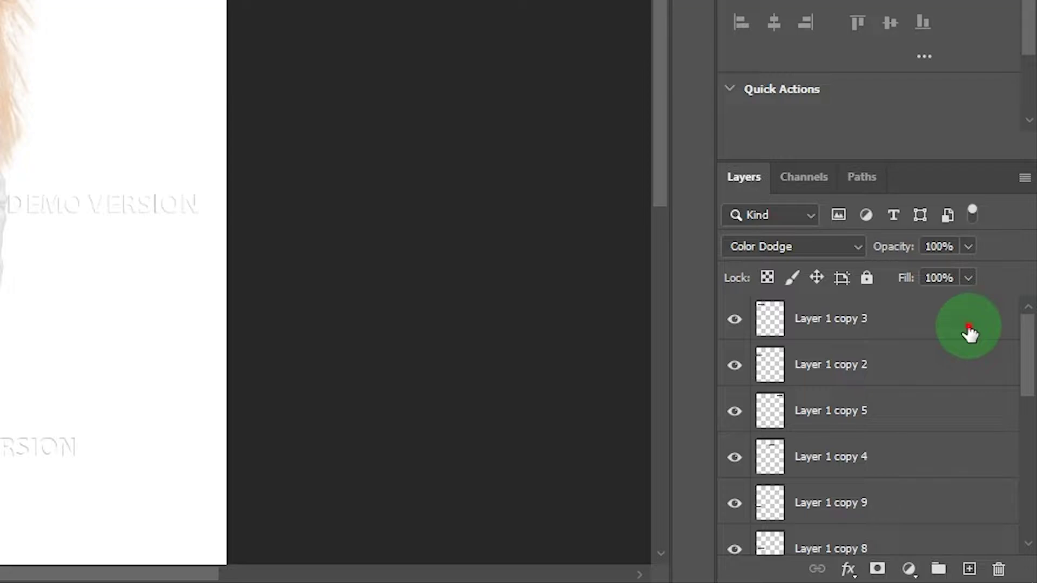
{"action": "left_click", "coordinate": [969, 332]}
{"action": "scroll", "coordinate": [969, 332], "scroll_direction": "down", "scroll_amount": 5}
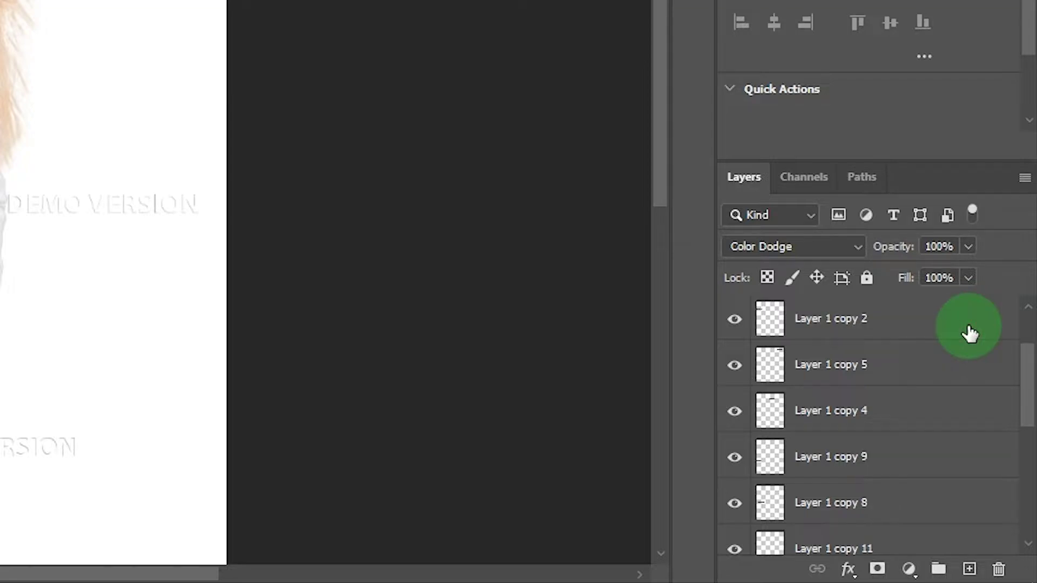
{"action": "left_click", "coordinate": [922, 508], "text": "shift"}
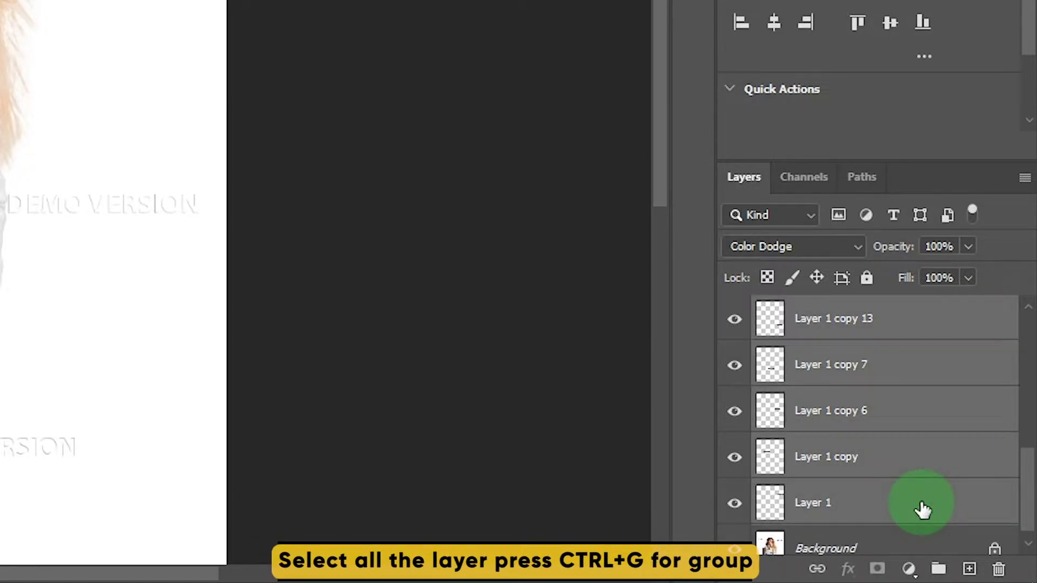
{"action": "key", "text": "ctrl+g"}
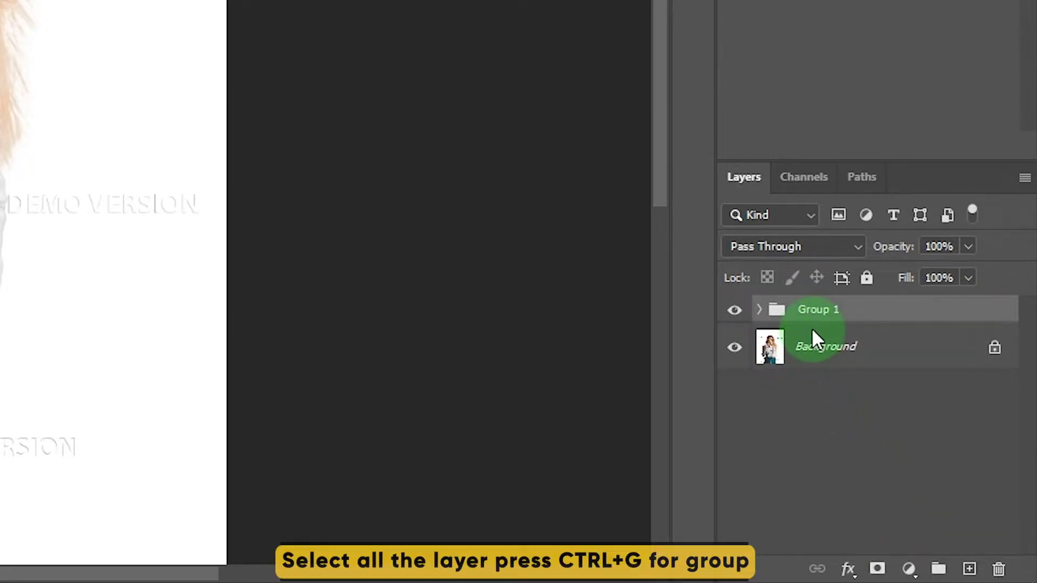
Step: Merge Group 1 into a single layer and set its blend mode to Color Dodge
{"action": "right_click", "coordinate": [874, 313]}
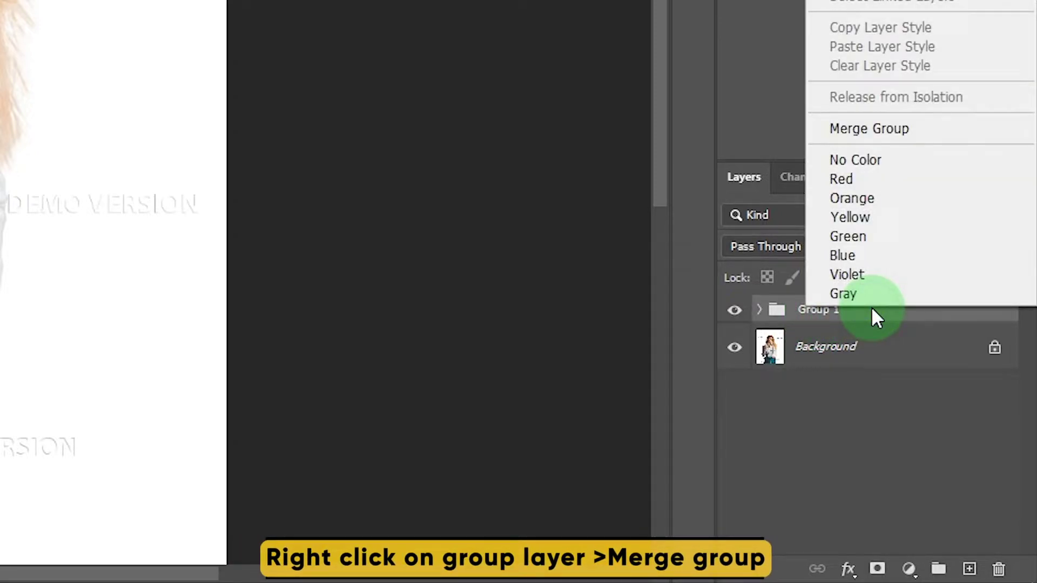
{"action": "left_click", "coordinate": [873, 130]}
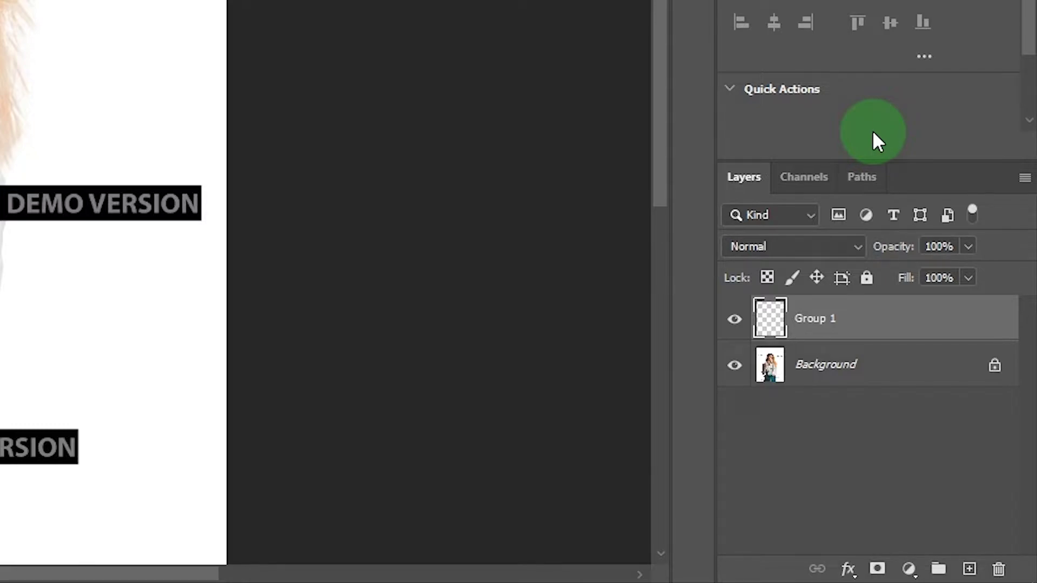
{"action": "left_click", "coordinate": [840, 247]}
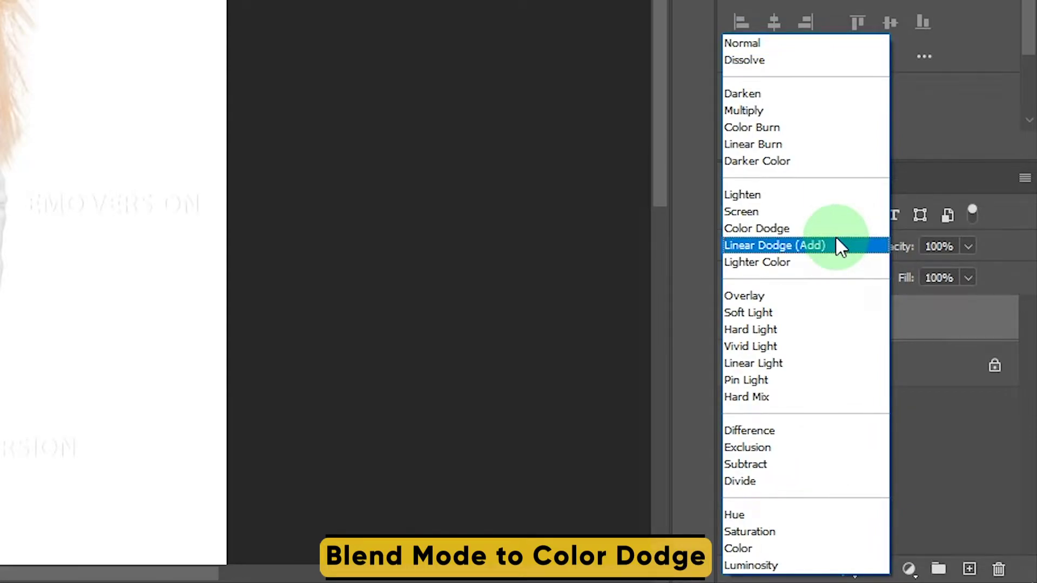
{"action": "left_click", "coordinate": [832, 229]}
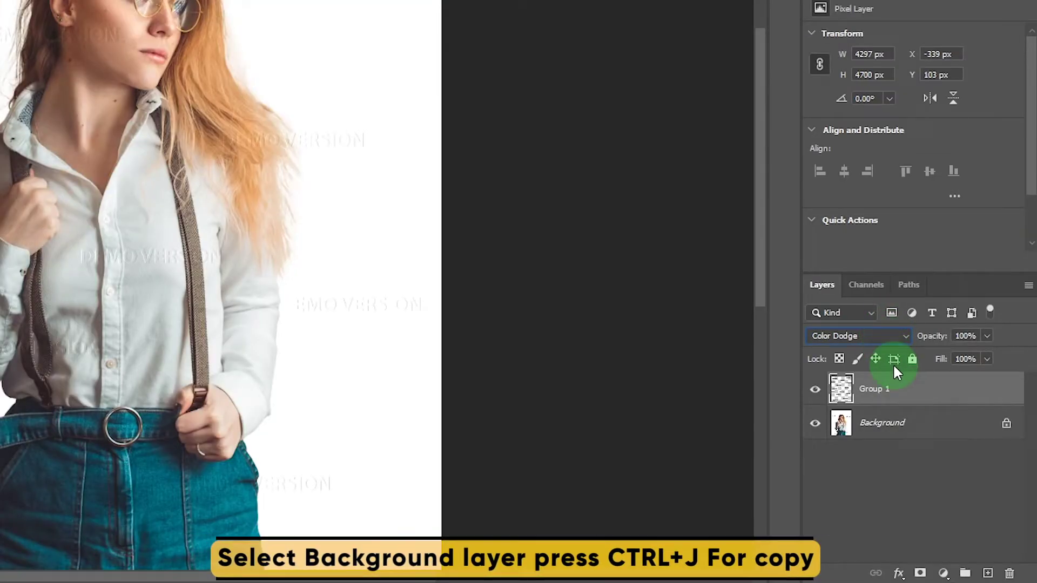
{"action": "left_click", "coordinate": [905, 390]}
Step: Duplicate the Background layer and merge the Group 1 layer down into the copy
{"action": "left_click", "coordinate": [941, 424]}
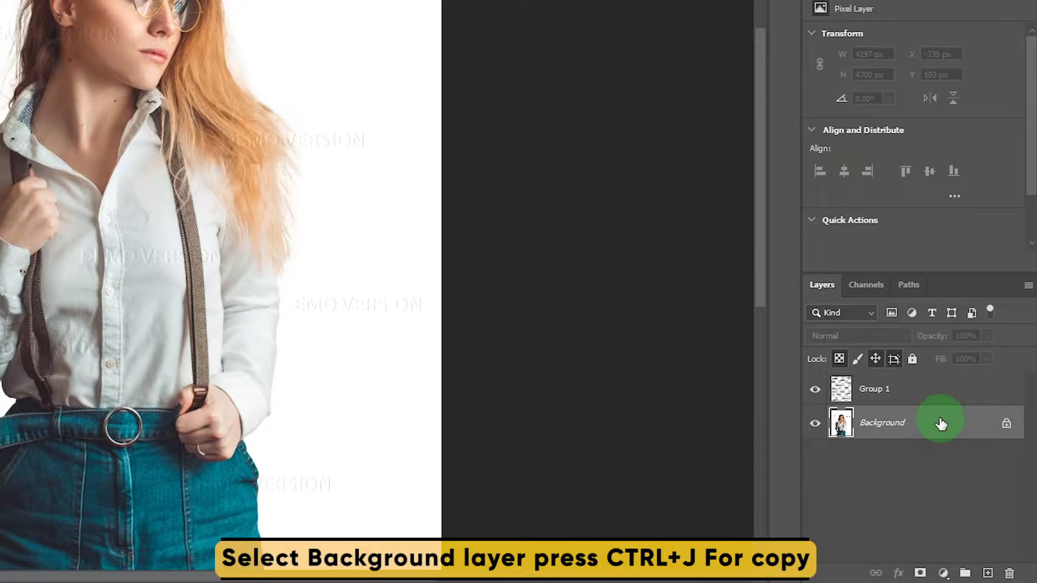
{"action": "key", "text": "ctrl+j"}
{"action": "left_click", "coordinate": [918, 391]}
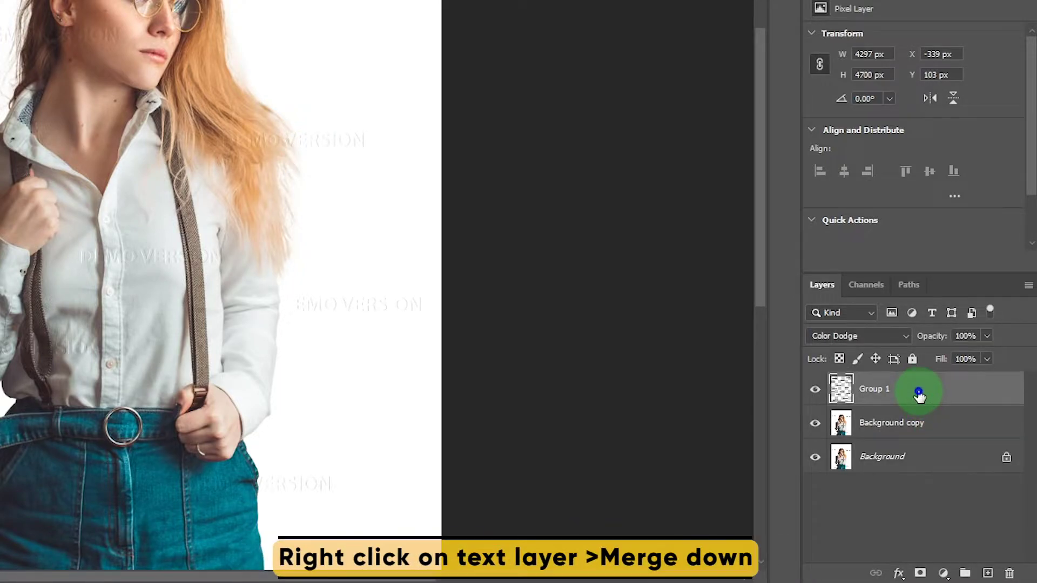
{"action": "right_click", "coordinate": [920, 392]}
{"action": "left_click", "coordinate": [846, 377]}
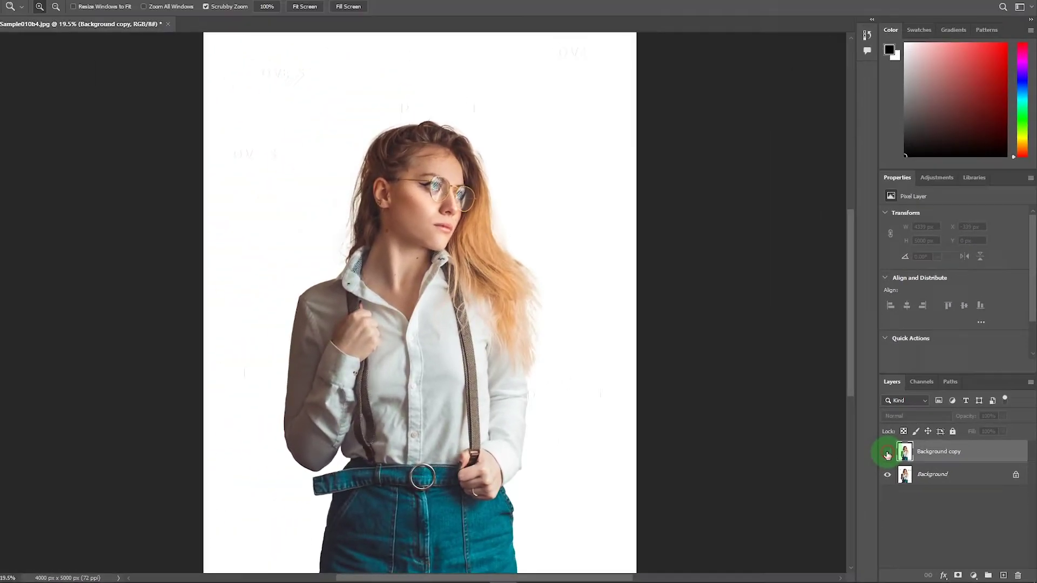
Step: Toggle the Background copy layer's visibility to compare the photo before and after the watermark removal
{"action": "left_click", "coordinate": [892, 457]}
{"action": "left_click", "coordinate": [891, 457]}
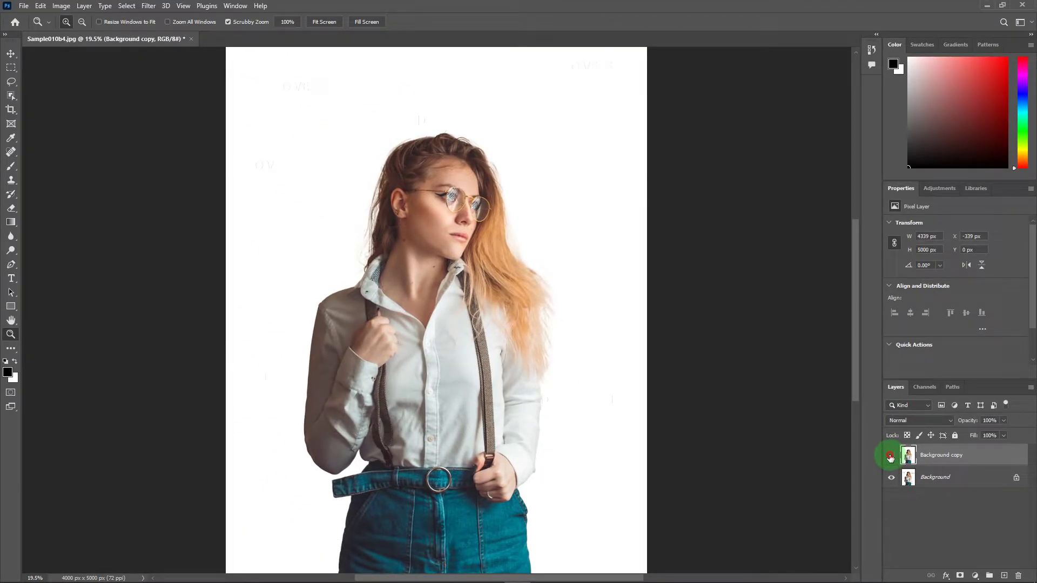
{"action": "left_click", "coordinate": [891, 457]}
{"action": "left_click", "coordinate": [891, 457]}
{"action": "left_click", "coordinate": [891, 457]}
{"action": "left_click", "coordinate": [891, 457]}
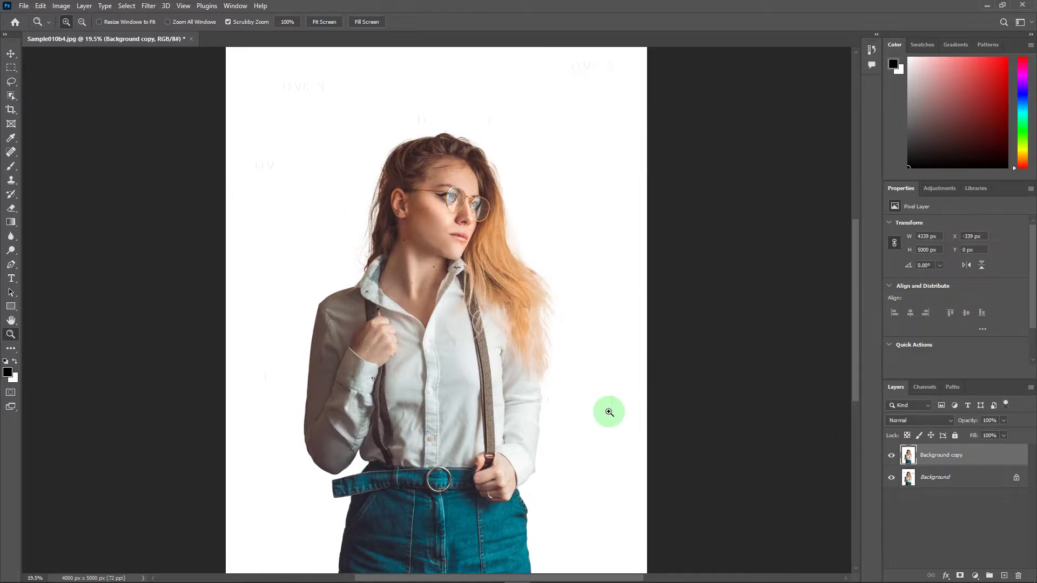
Step: Remove the leftover vertical watermark line on the white background away from the sleeve, switching to the Patch tool
{"action": "key", "text": "z"}
{"action": "left_click_drag", "start_coordinate": [611, 403], "coordinate": [670, 411]}
{"action": "key", "text": "j"}
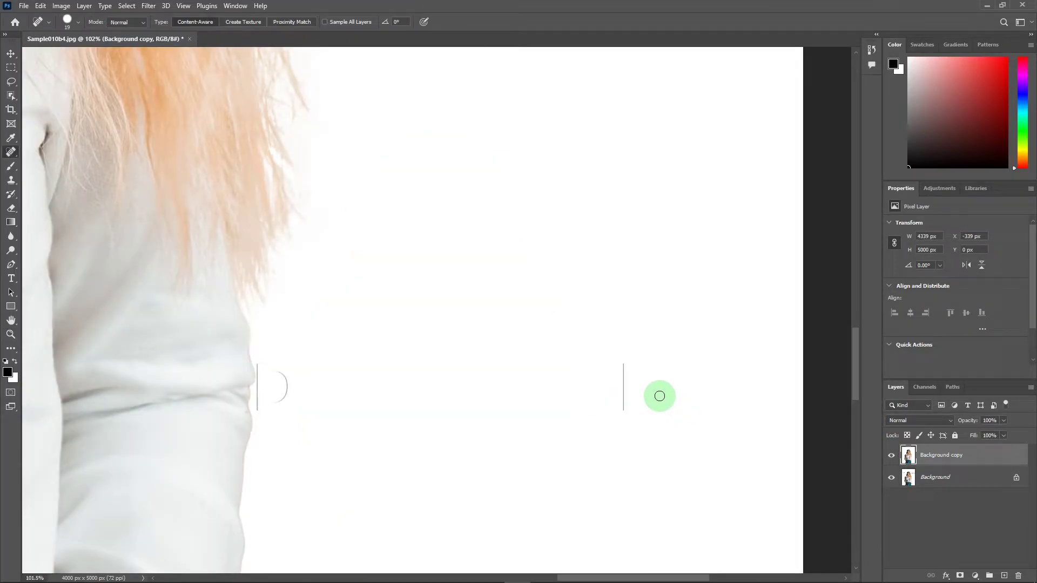
{"action": "key", "text": "l"}
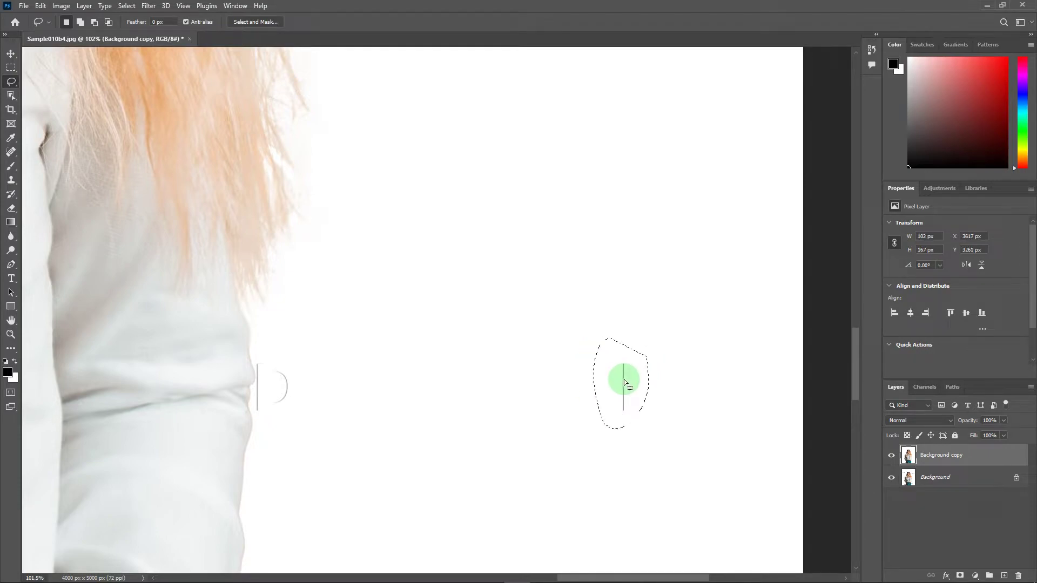
{"action": "key", "text": "j"}
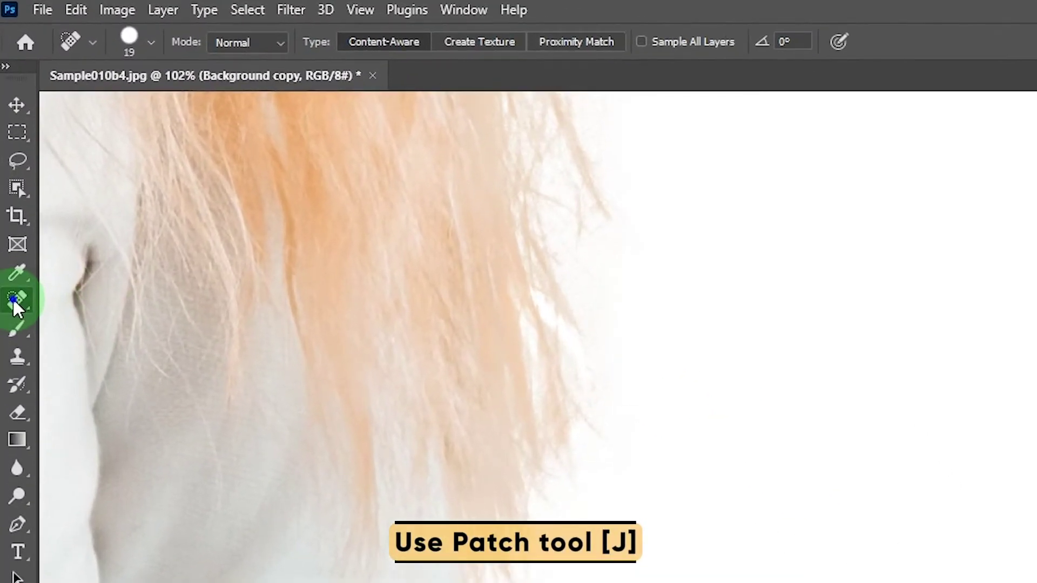
{"action": "right_click", "coordinate": [10, 152]}
{"action": "left_click", "coordinate": [45, 172]}
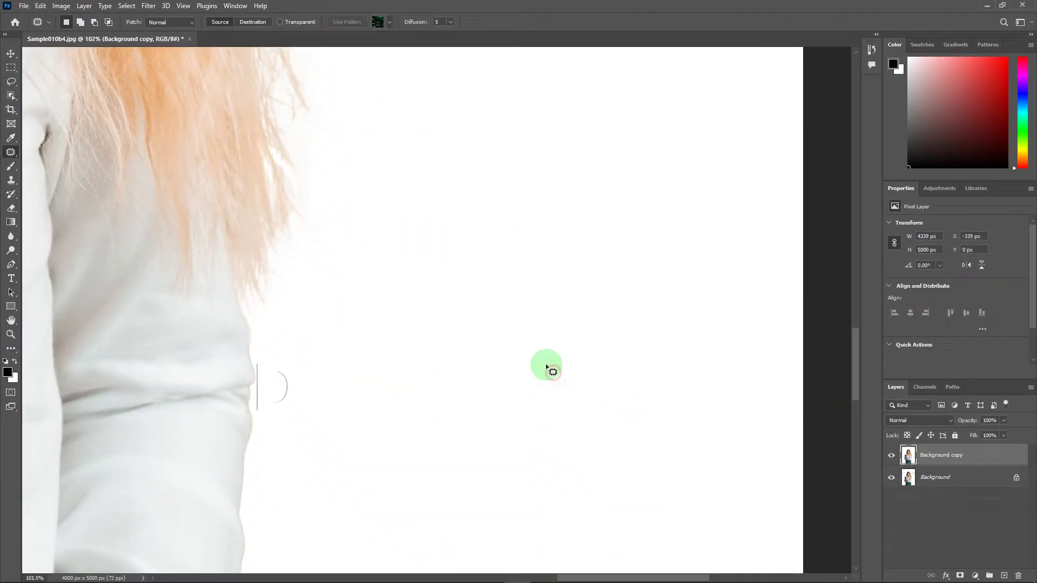
Step: Patch the leftover vertical watermark line on the white background above the hair with clean background
{"action": "key", "text": "space"}
{"action": "left_click_drag", "start_coordinate": [505, 262], "coordinate": [563, 475]}
{"action": "left_click_drag", "start_coordinate": [572, 303], "coordinate": [583, 470]}
{"action": "left_click_drag", "start_coordinate": [496, 294], "coordinate": [592, 519]}
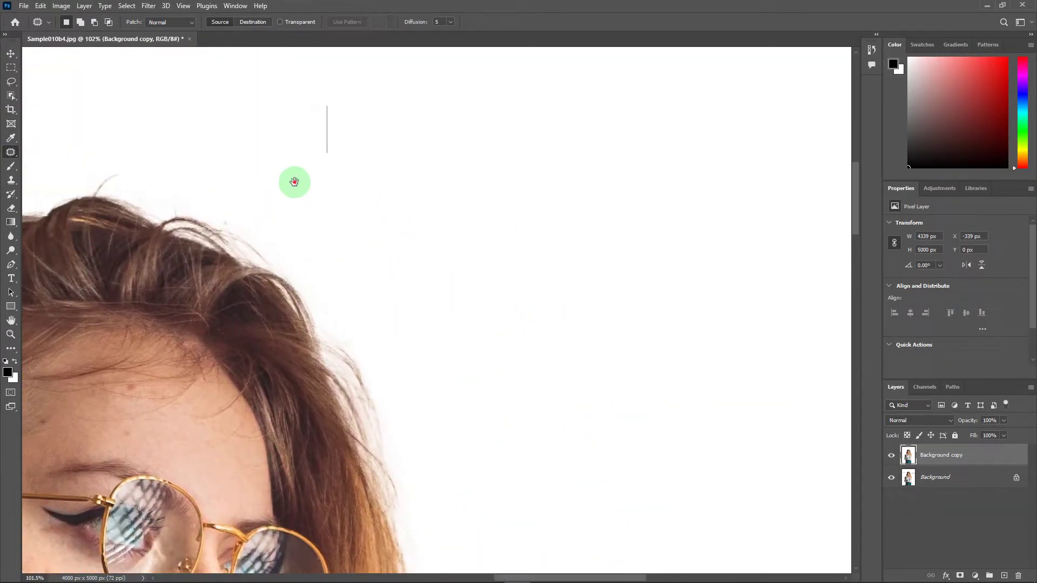
{"action": "mouse_move", "coordinate": [294, 182]}
{"action": "left_mouse_down"}
{"action": "mouse_move", "coordinate": [437, 268]}
{"action": "mouse_move", "coordinate": [496, 227]}
{"action": "left_mouse_up"}
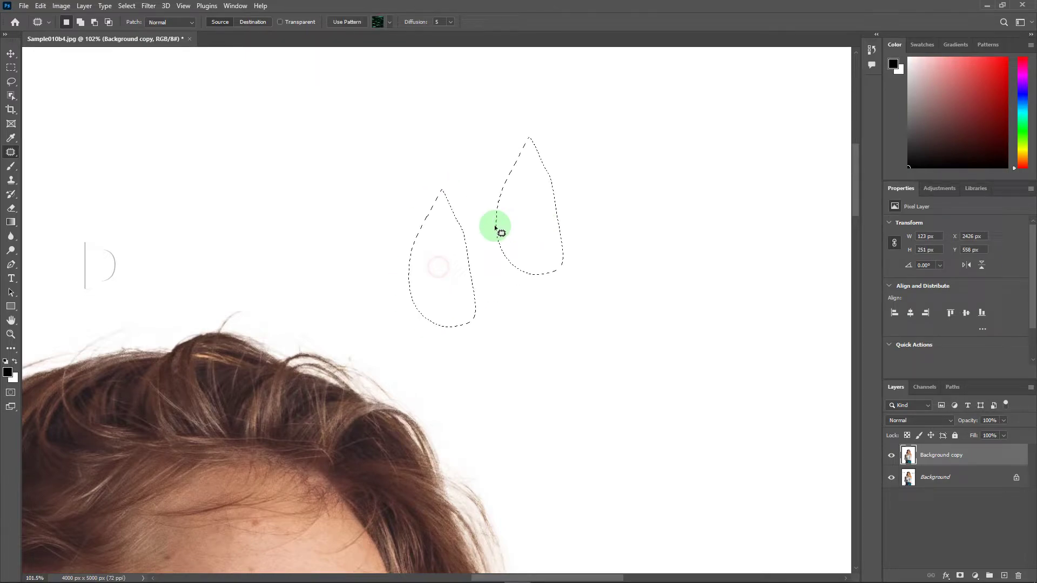
Step: Patch the leftover D-shaped watermark outline above the head with clean white background
{"action": "key", "text": "space"}
{"action": "left_click_drag", "start_coordinate": [364, 200], "coordinate": [440, 173]}
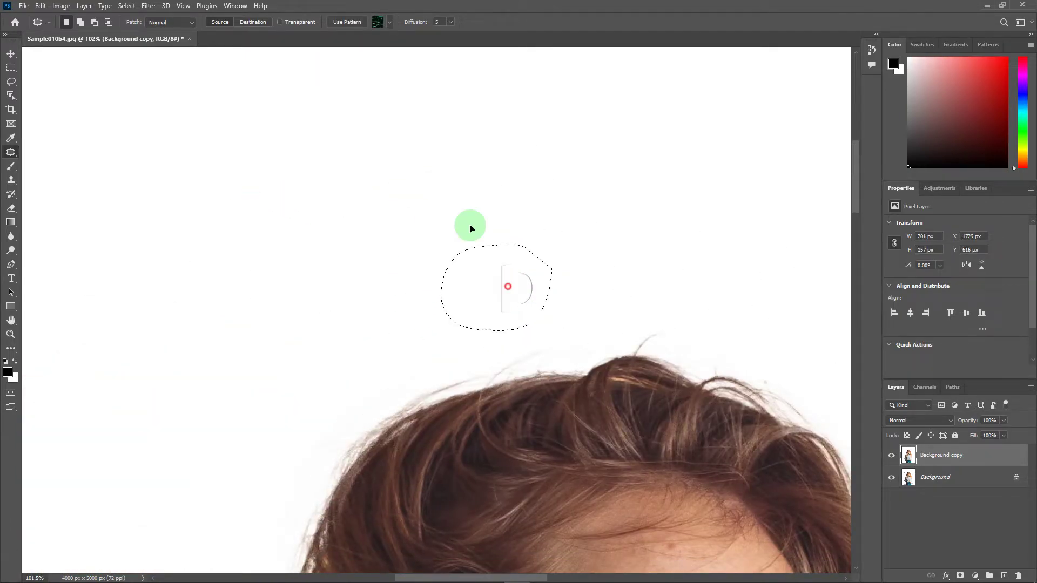
{"action": "key", "text": "space"}
{"action": "left_click_drag", "start_coordinate": [390, 244], "coordinate": [507, 262]}
Step: Patch the watermark traces across the upper and left white background areas with clean white
{"action": "mouse_move", "coordinate": [451, 251]}
{"action": "left_mouse_down"}
{"action": "mouse_move", "coordinate": [486, 245]}
{"action": "mouse_move", "coordinate": [530, 414]}
{"action": "left_mouse_up"}
{"action": "left_click_drag", "start_coordinate": [582, 310], "coordinate": [600, 227]}
{"action": "left_click_drag", "start_coordinate": [510, 270], "coordinate": [495, 167]}
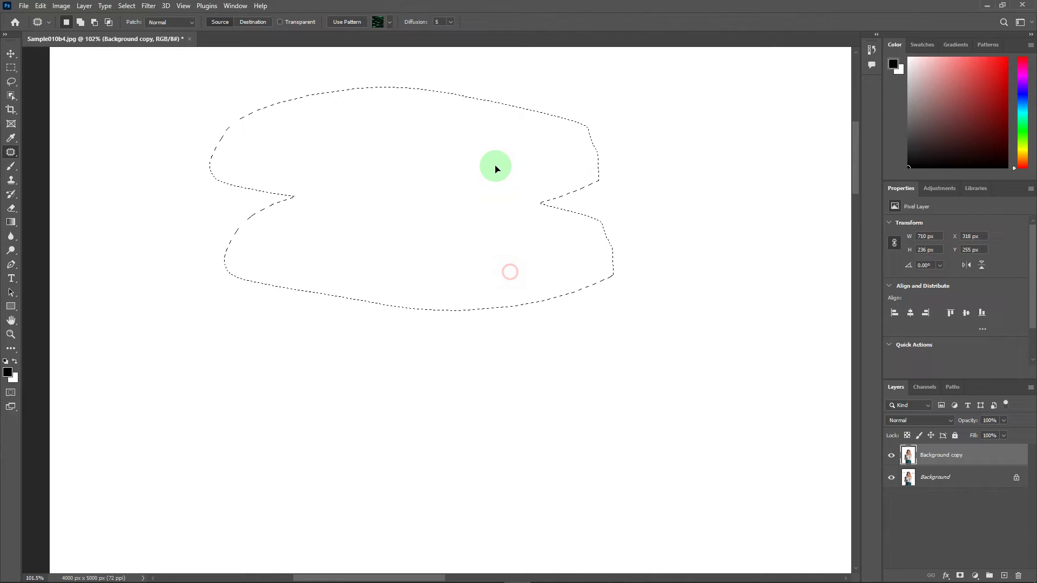
{"action": "left_click_drag", "start_coordinate": [470, 324], "coordinate": [478, 165]}
{"action": "mouse_move", "coordinate": [490, 307]}
{"action": "left_mouse_down"}
{"action": "mouse_move", "coordinate": [209, 312]}
{"action": "mouse_move", "coordinate": [490, 307]}
{"action": "left_mouse_up"}
{"action": "left_click_drag", "start_coordinate": [351, 329], "coordinate": [404, 173]}
{"action": "mouse_move", "coordinate": [432, 373]}
{"action": "left_mouse_down"}
{"action": "mouse_move", "coordinate": [451, 220]}
{"action": "mouse_move", "coordinate": [324, 135]}
{"action": "left_mouse_up"}
{"action": "left_click_drag", "start_coordinate": [231, 282], "coordinate": [250, 235]}
{"action": "left_click_drag", "start_coordinate": [211, 303], "coordinate": [308, 282]}
Step: Patch the leftover D-shaped outline beside the sleeve below the long hair with clean background, and clear the selection
{"action": "left_click_drag", "start_coordinate": [516, 389], "coordinate": [521, 285]}
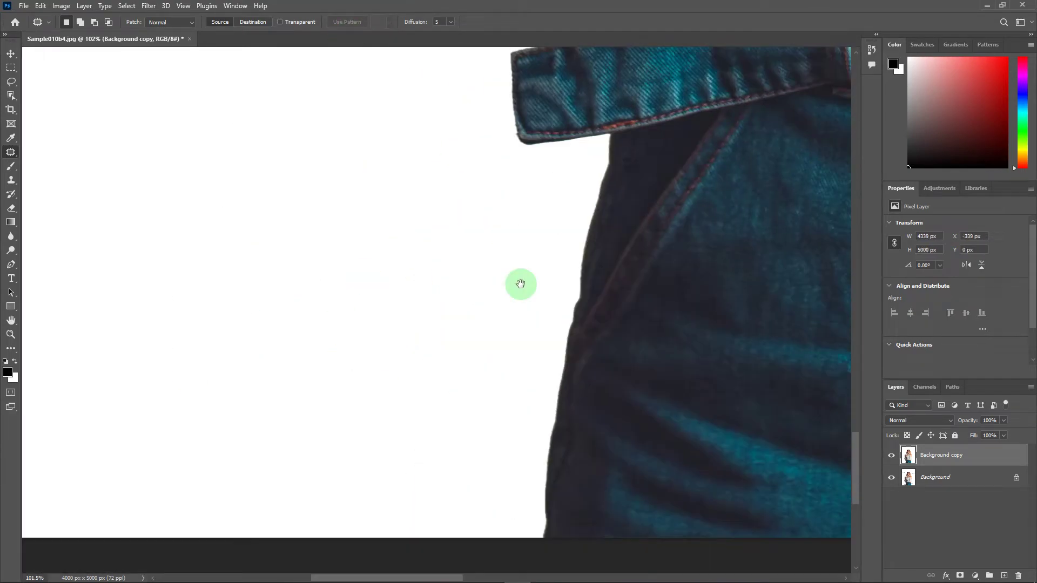
{"action": "left_click_drag", "start_coordinate": [512, 240], "coordinate": [502, 327]}
{"action": "left_click_drag", "start_coordinate": [223, 451], "coordinate": [366, 269]}
{"action": "left_click_drag", "start_coordinate": [351, 280], "coordinate": [405, 252]}
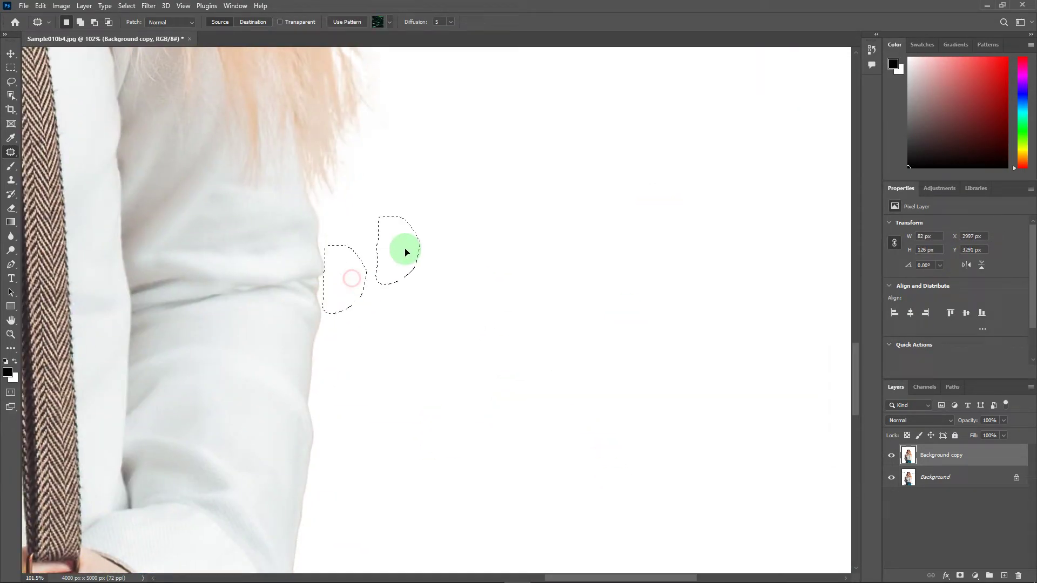
{"action": "key", "text": "ctrl+d"}
Step: Remove the double-ring watermark trace from the shirt front beside the suspender strap with the Patch tool
{"action": "left_click_drag", "start_coordinate": [486, 326], "coordinate": [558, 458]}
{"action": "mouse_move", "coordinate": [655, 309]}
{"action": "left_mouse_down"}
{"action": "mouse_move", "coordinate": [428, 342]}
{"action": "mouse_move", "coordinate": [637, 270]}
{"action": "left_mouse_up"}
{"action": "left_click_drag", "start_coordinate": [492, 316], "coordinate": [378, 379]}
{"action": "mouse_move", "coordinate": [281, 413]}
{"action": "left_mouse_down"}
{"action": "mouse_move", "coordinate": [298, 388]}
{"action": "mouse_move", "coordinate": [419, 387]}
{"action": "mouse_move", "coordinate": [371, 315]}
{"action": "mouse_move", "coordinate": [343, 378]}
{"action": "mouse_move", "coordinate": [357, 366]}
{"action": "mouse_move", "coordinate": [376, 395]}
{"action": "left_mouse_up"}
{"action": "key", "text": "z"}
{"action": "mouse_move", "coordinate": [377, 392]}
{"action": "left_mouse_down"}
{"action": "mouse_move", "coordinate": [416, 392]}
{"action": "mouse_move", "coordinate": [308, 432]}
{"action": "mouse_move", "coordinate": [369, 327]}
{"action": "left_mouse_up"}
{"action": "mouse_move", "coordinate": [375, 430]}
{"action": "left_mouse_down"}
{"action": "mouse_move", "coordinate": [449, 412]}
{"action": "mouse_move", "coordinate": [463, 342]}
{"action": "mouse_move", "coordinate": [440, 333]}
{"action": "left_mouse_up"}
{"action": "left_click", "coordinate": [470, 336]}
{"action": "left_click_drag", "start_coordinate": [385, 439], "coordinate": [379, 355]}
{"action": "mouse_move", "coordinate": [292, 568]}
{"action": "left_mouse_down"}
{"action": "mouse_move", "coordinate": [497, 435]}
{"action": "mouse_move", "coordinate": [511, 492]}
{"action": "left_mouse_up"}
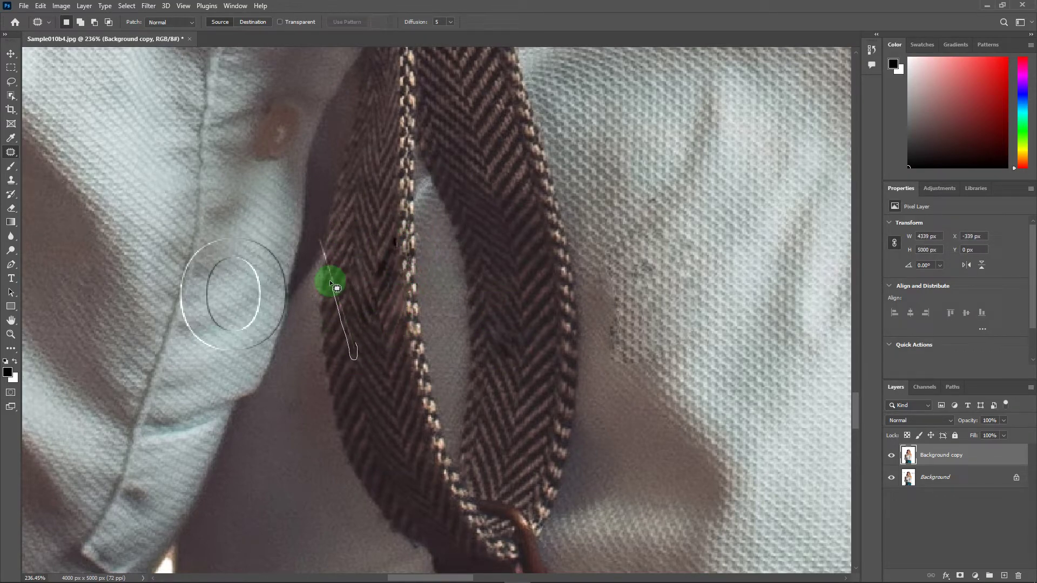
{"action": "left_click_drag", "start_coordinate": [313, 275], "coordinate": [314, 276]}
{"action": "key", "text": "ctrl+d"}
{"action": "left_click_drag", "start_coordinate": [232, 274], "coordinate": [355, 298]}
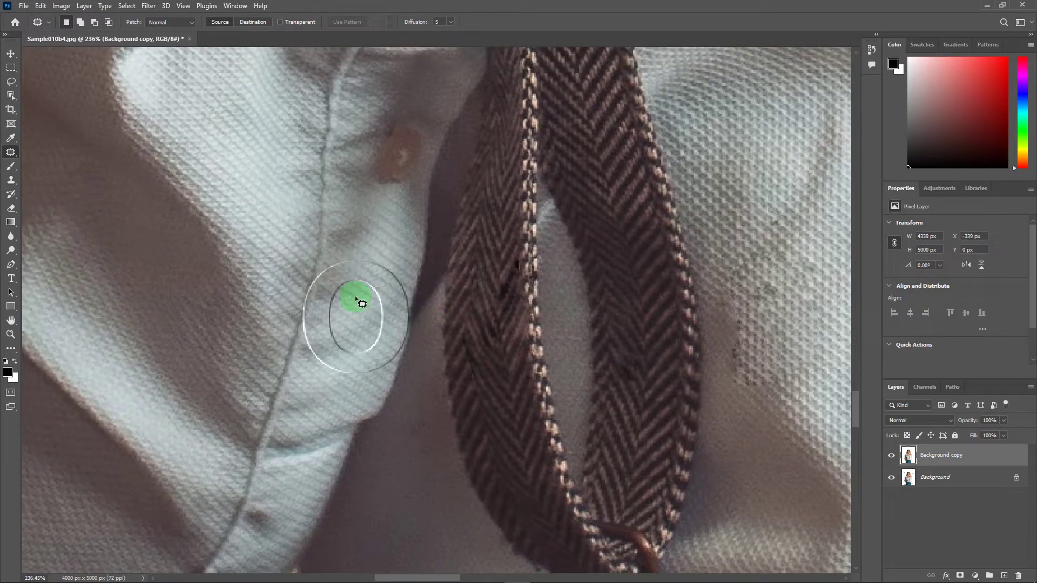
{"action": "mouse_move", "coordinate": [331, 250]}
{"action": "left_mouse_down"}
{"action": "mouse_move", "coordinate": [341, 349]}
{"action": "mouse_move", "coordinate": [378, 335]}
{"action": "left_mouse_up"}
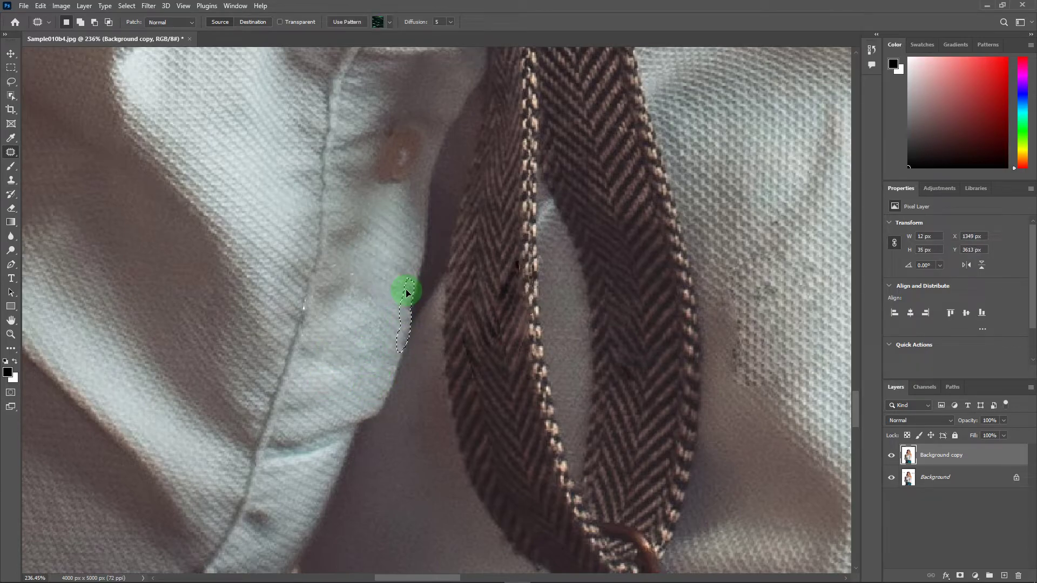
Step: Fit the whole photo in view and toggle the Background copy layer's visibility to compare the cleaned portrait with the watermarked original
{"action": "key", "text": "z"}
{"action": "left_click_drag", "start_coordinate": [438, 275], "coordinate": [331, 300]}
{"action": "right_click", "coordinate": [398, 239]}
{"action": "left_click", "coordinate": [412, 244]}
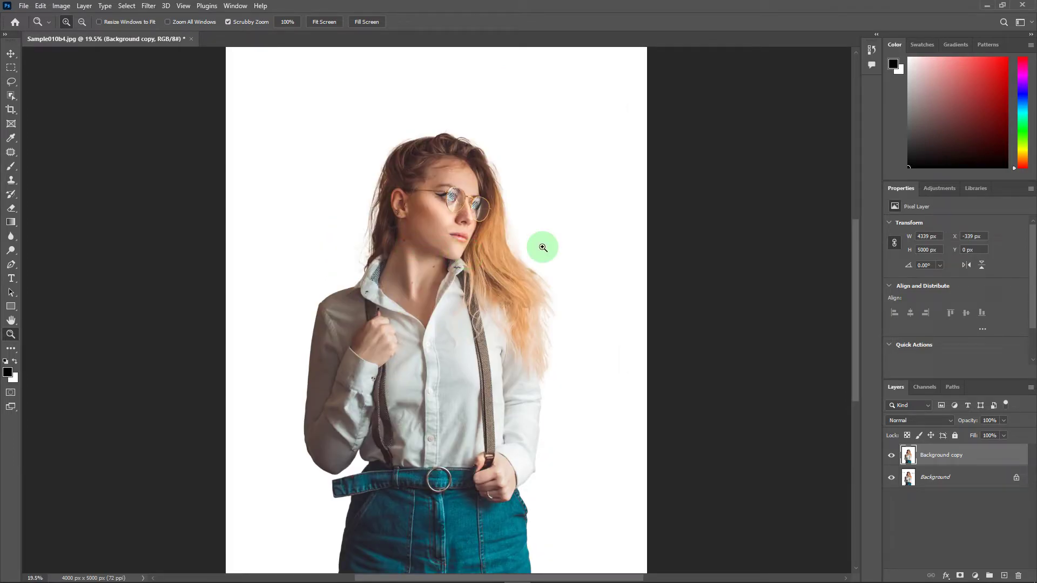
{"action": "left_click", "coordinate": [894, 458]}
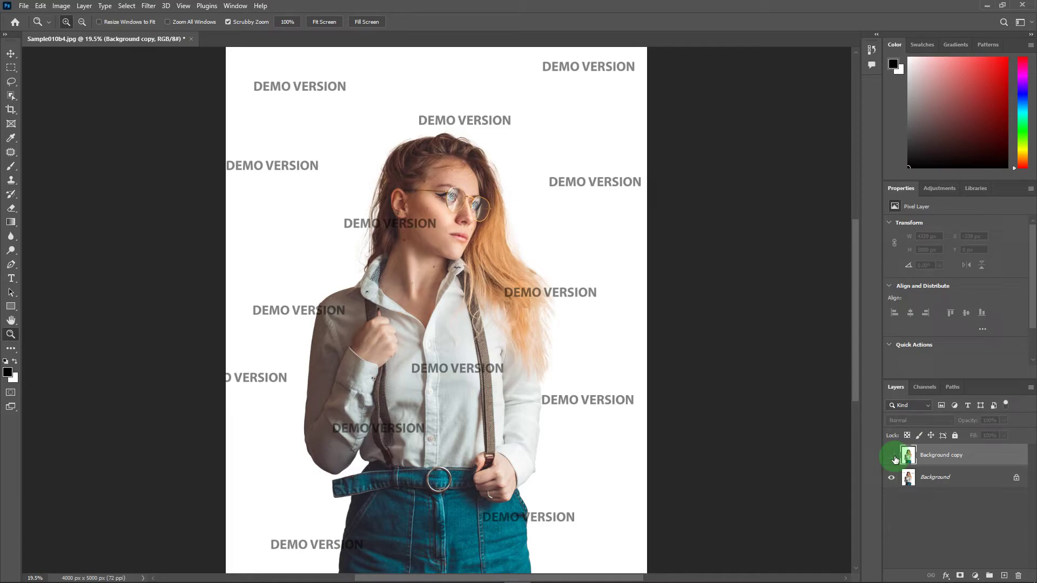
{"action": "left_click", "coordinate": [894, 458]}
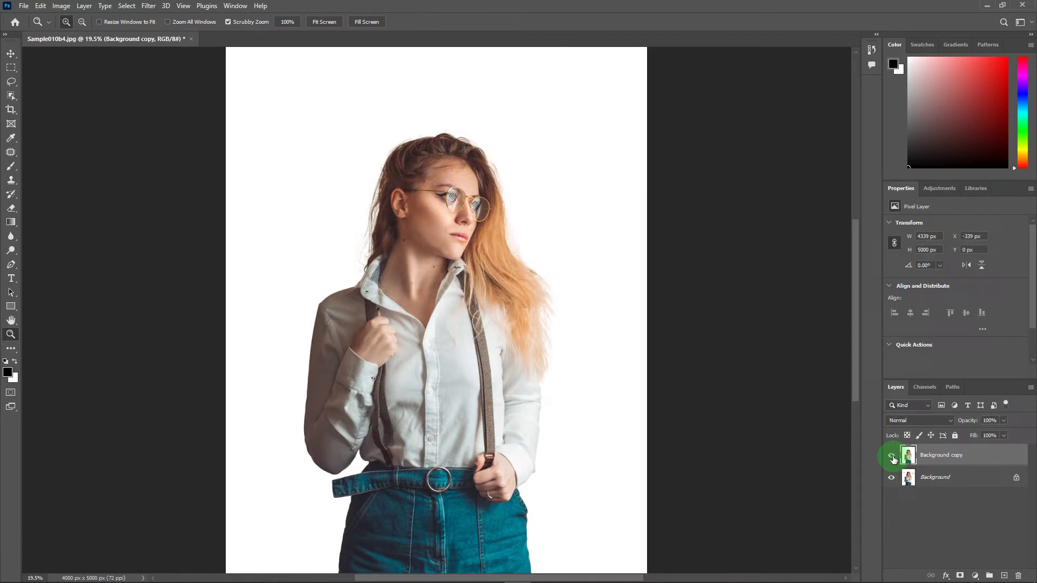